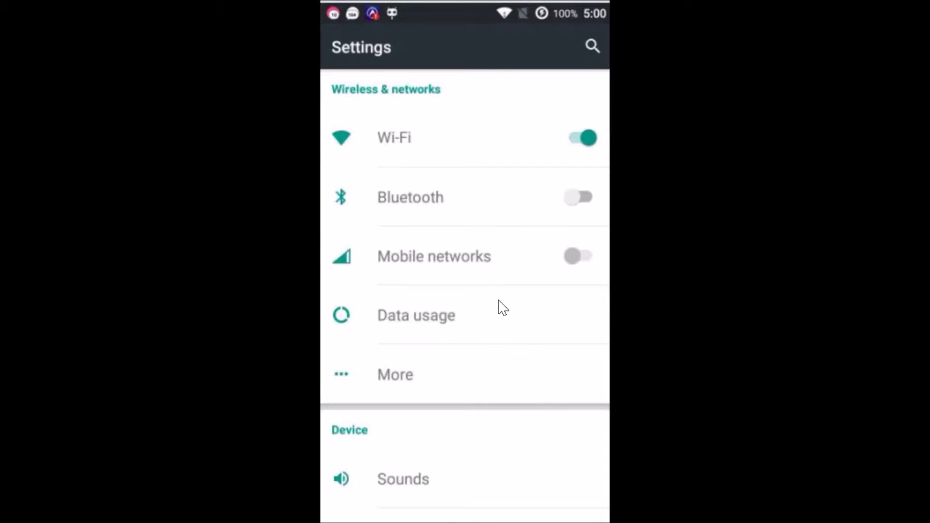
- Scroll down the Settings list and open the About phone page
scroll(503, 308, down, 5)
scroll(503, 308, down, 5)
scroll(503, 307, down, 2)
scroll(503, 308, down, 3)
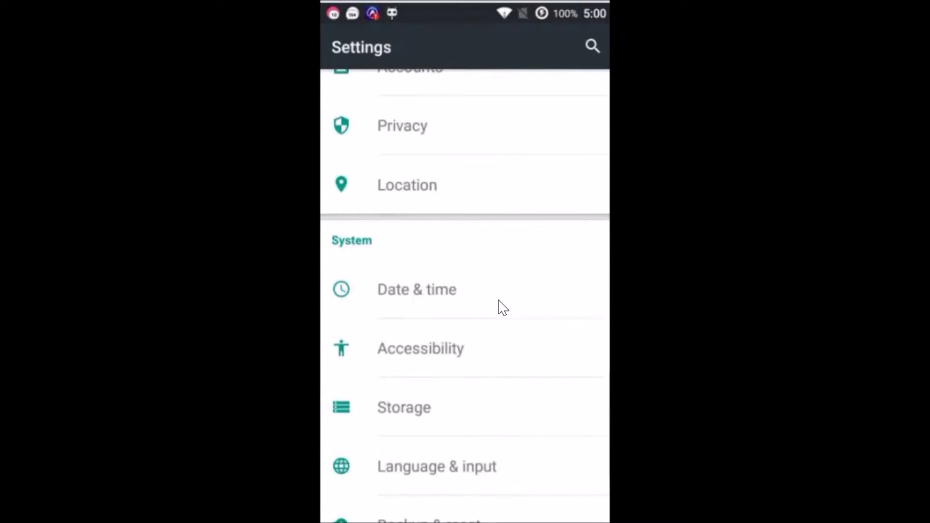
scroll(503, 308, down, 5)
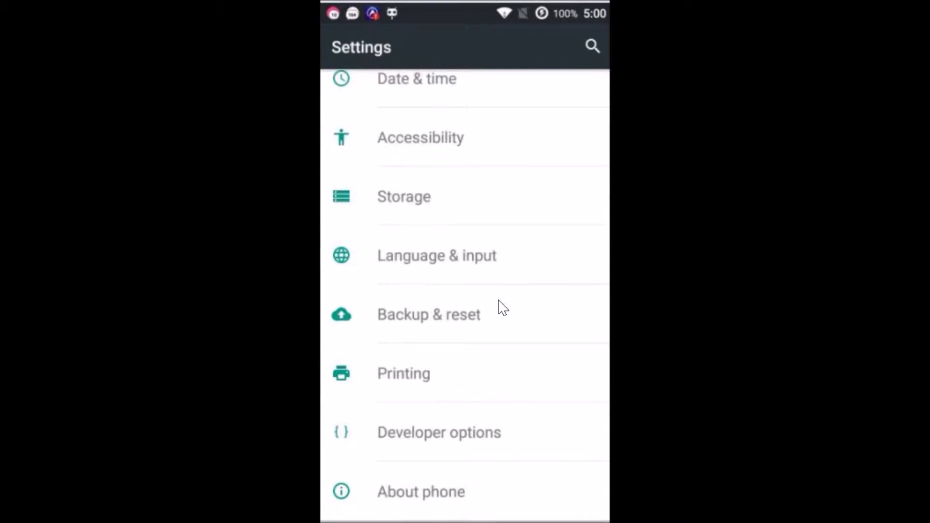
click(409, 476)
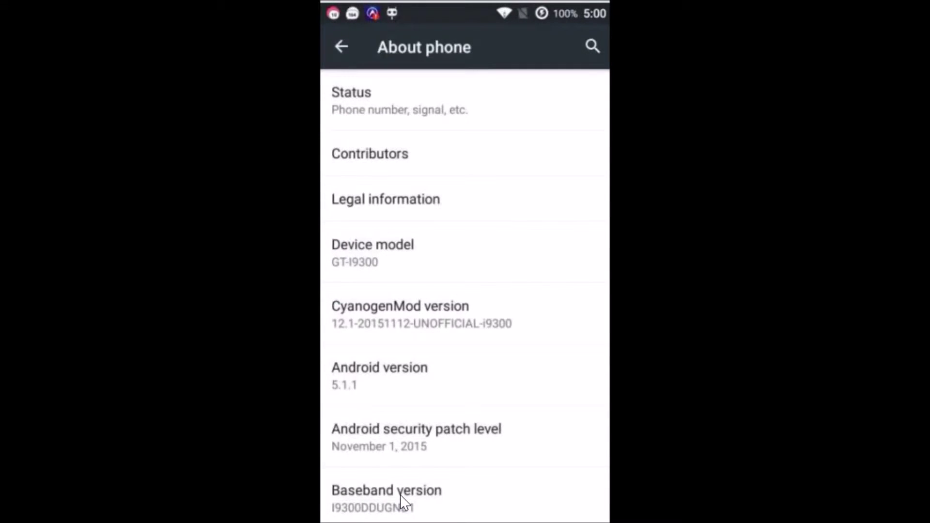
- Tap Build number repeatedly to confirm developer settings are already enabled
scroll(402, 502, down, 3)
scroll(402, 501, down, 2)
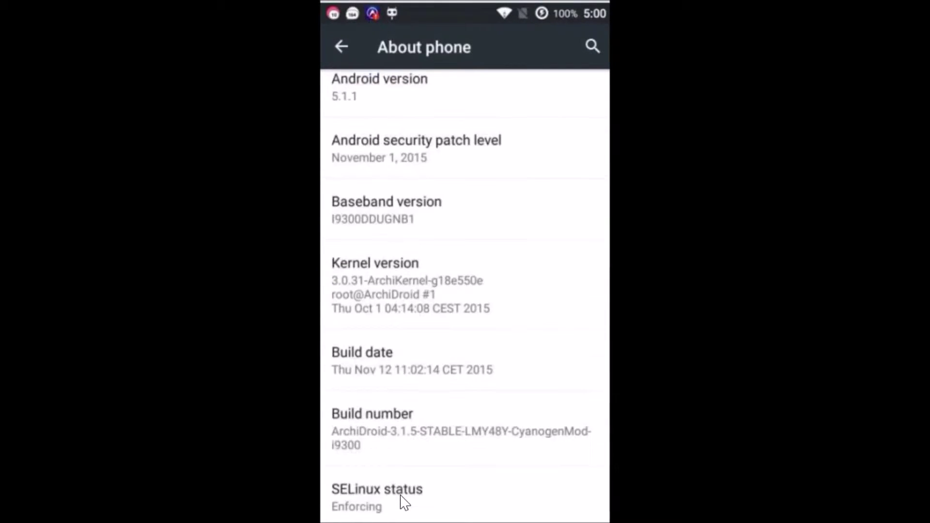
drag(369, 452, 419, 422)
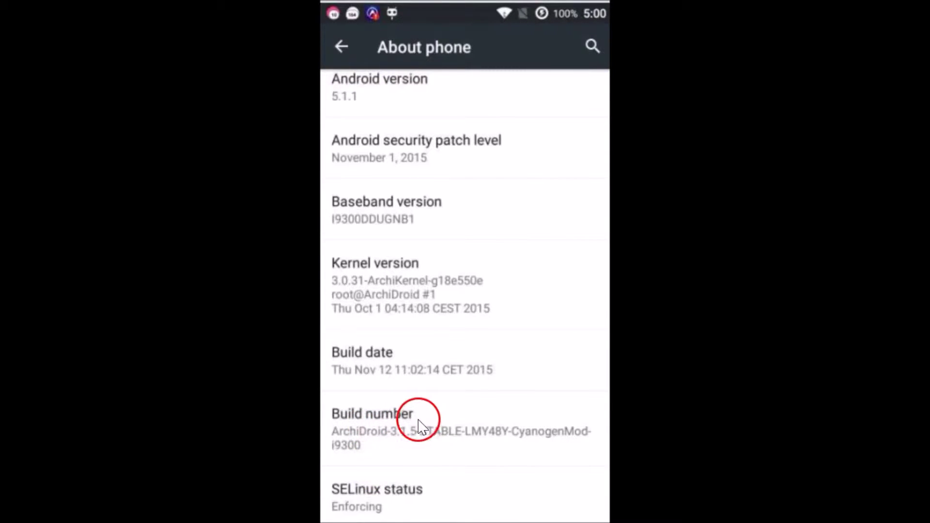
click(433, 421)
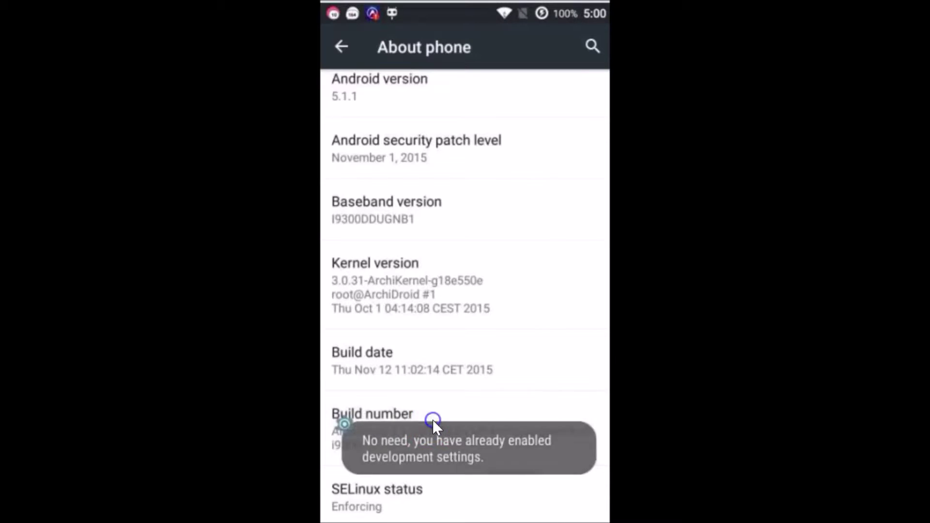
click(433, 420)
click(432, 420)
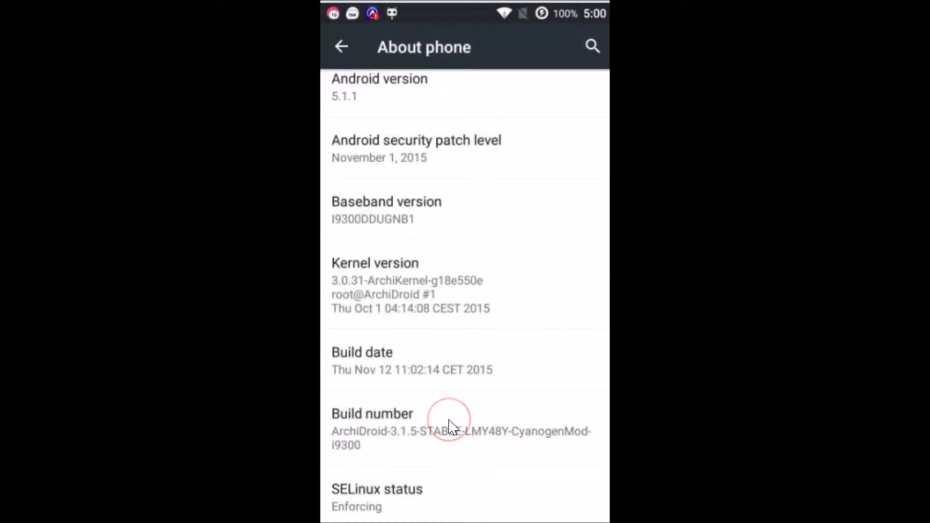
- Return to the main Settings list and open Developer options
key(Escape)
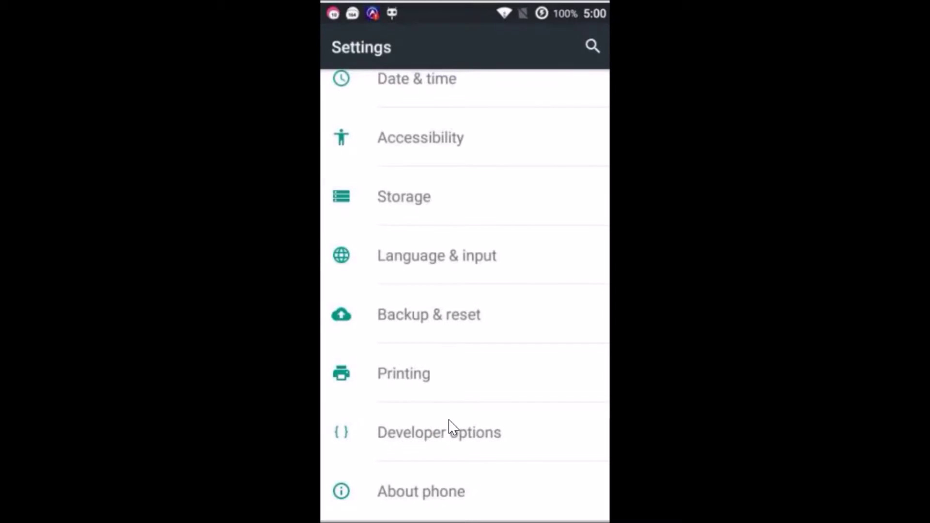
drag(442, 425, 397, 443)
drag(396, 443, 466, 436)
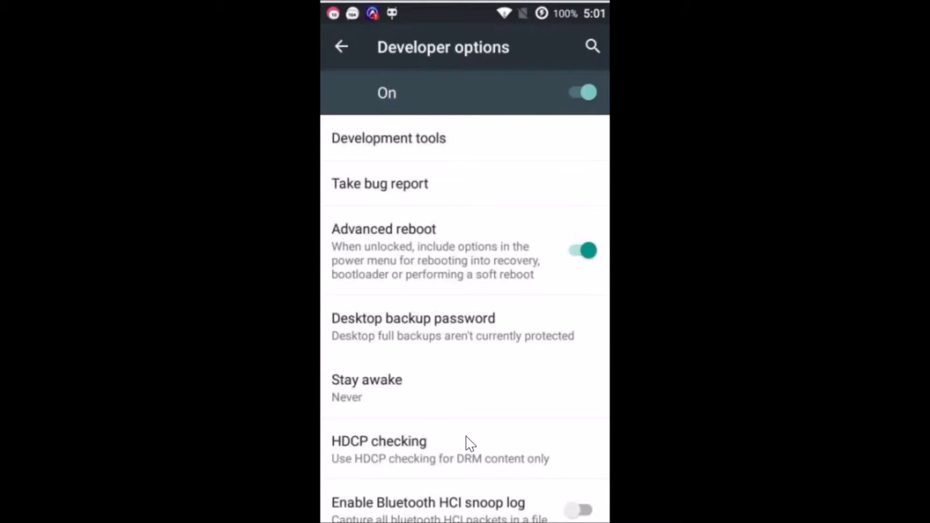
- Scroll down to the Drawing section and open the Window animation scale dialog, currently 0.5x
scroll(470, 443, down, 1)
scroll(470, 443, down, 5)
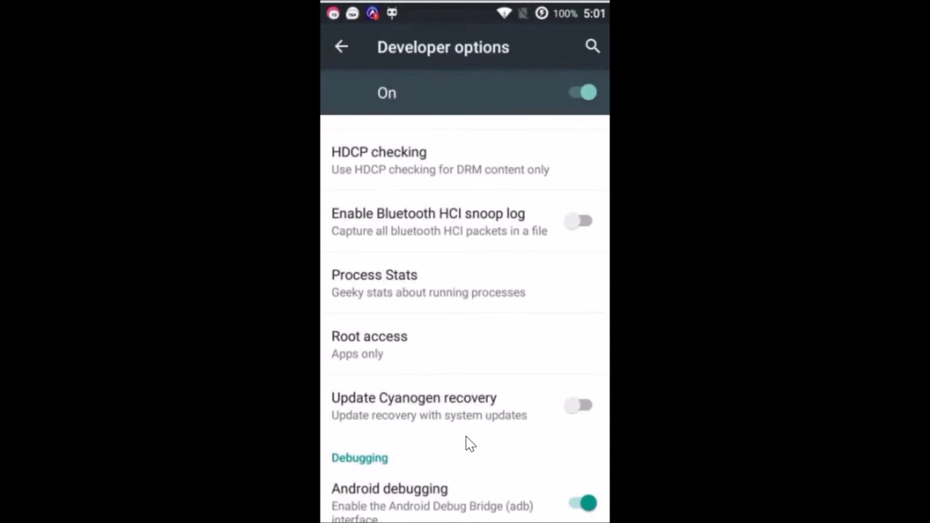
scroll(470, 443, down, 5)
scroll(470, 444, down, 2)
scroll(470, 444, down, 3)
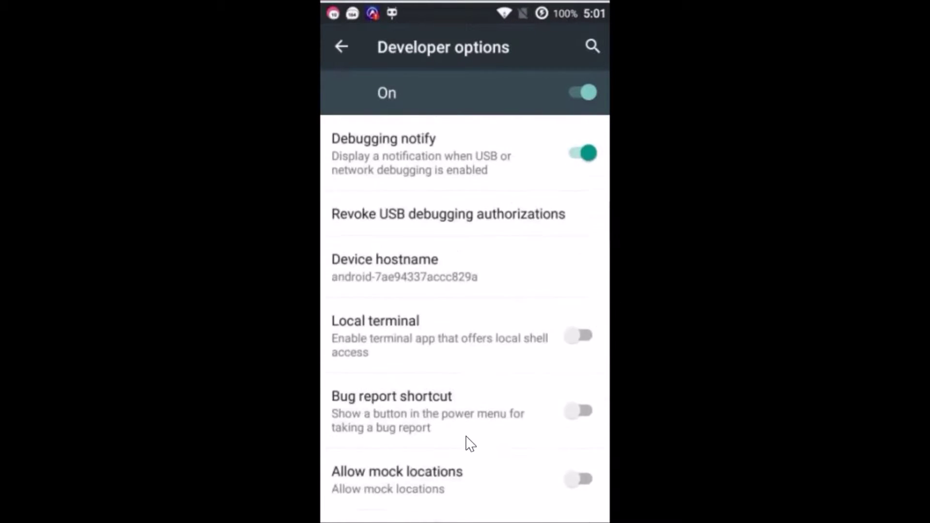
scroll(466, 437, down, 4)
scroll(470, 443, down, 4)
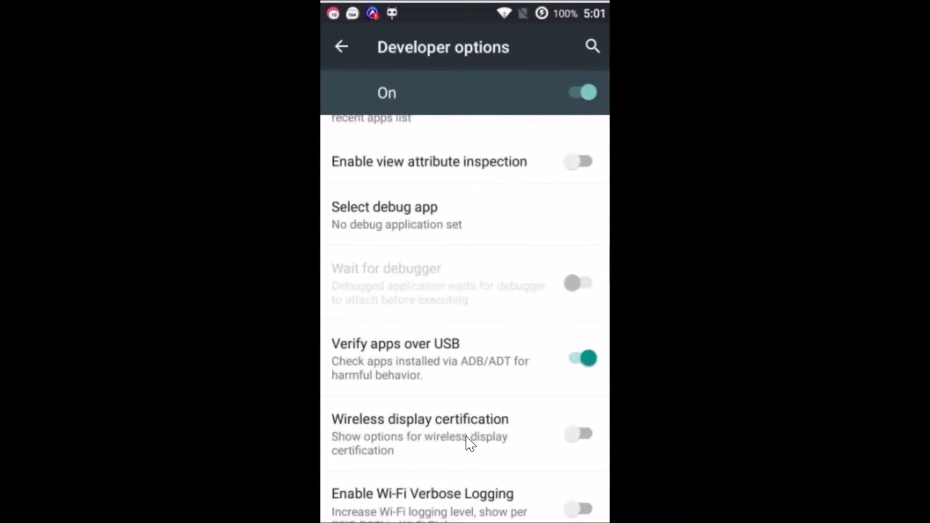
scroll(470, 443, down, 2)
scroll(470, 443, down, 3)
scroll(470, 443, down, 3)
scroll(470, 443, down, 1)
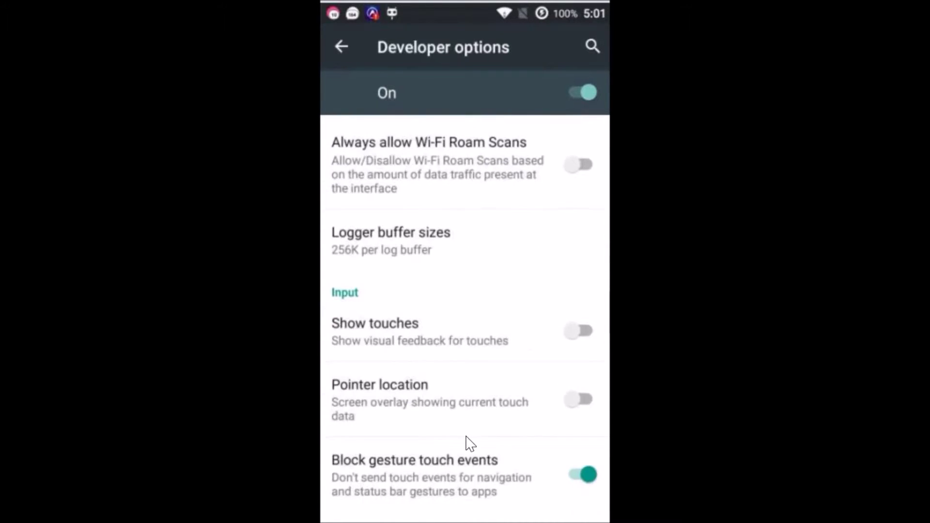
scroll(470, 443, down, 4)
scroll(470, 444, down, 2)
scroll(470, 443, down, 5)
scroll(470, 443, down, 1)
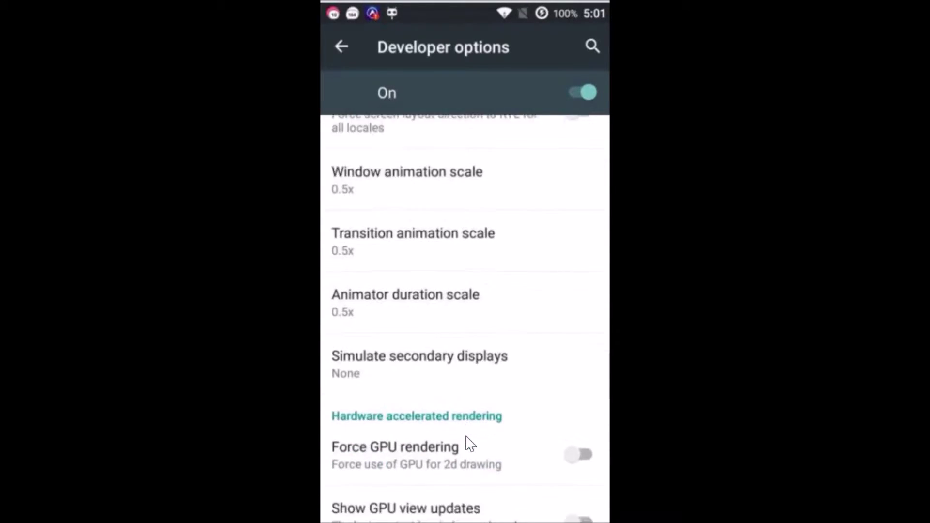
scroll(470, 444, up, 2)
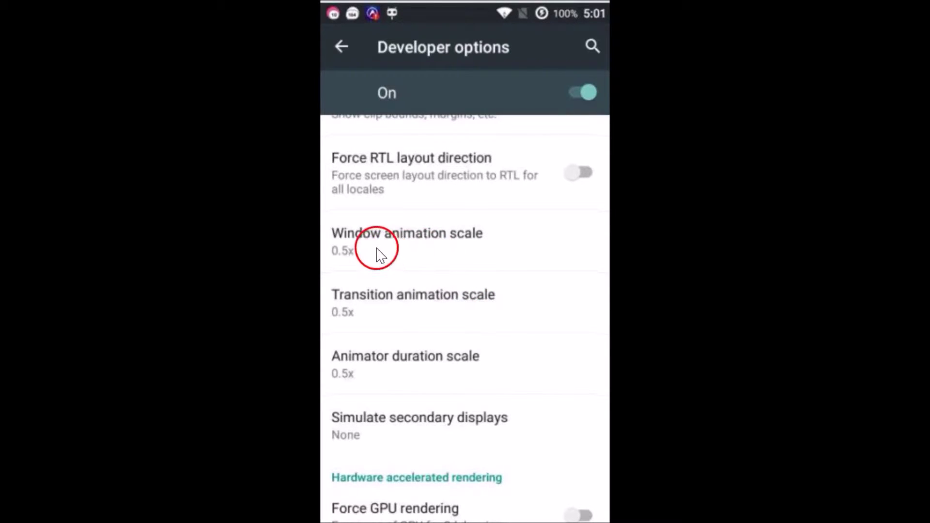
click(441, 238)
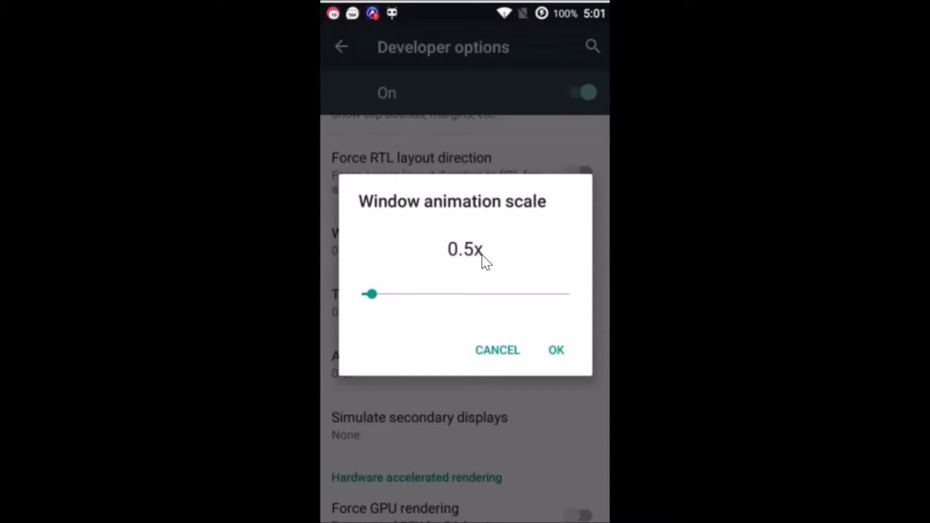
- Drag the Window animation scale slider to 10.0x and confirm the new value
click(551, 297)
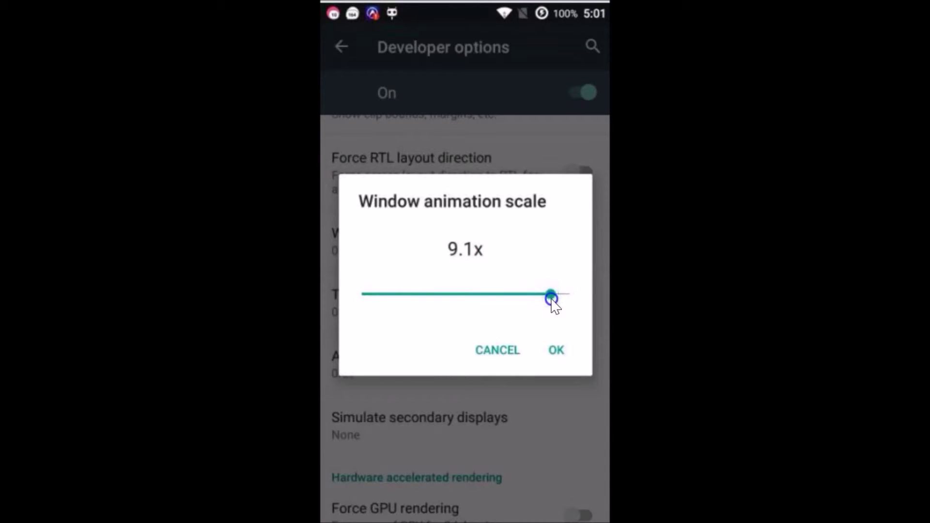
drag(550, 297, 584, 302)
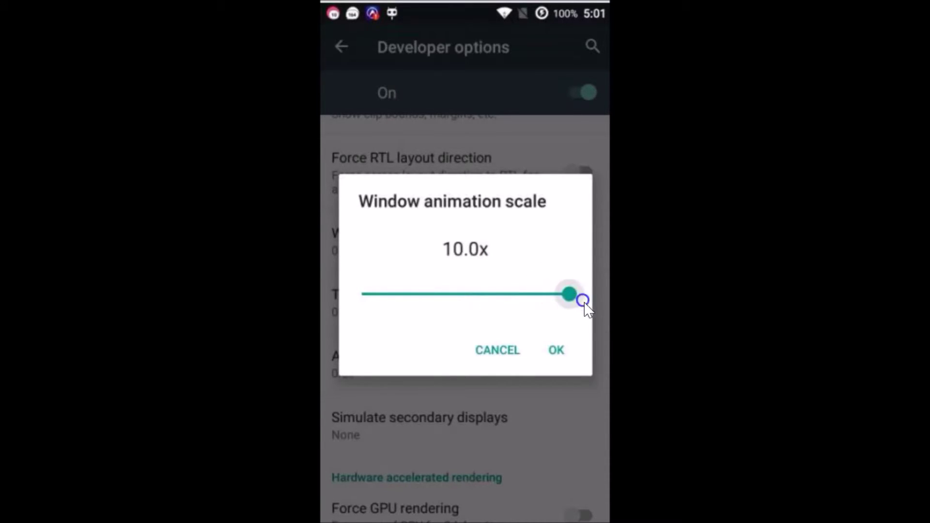
click(558, 354)
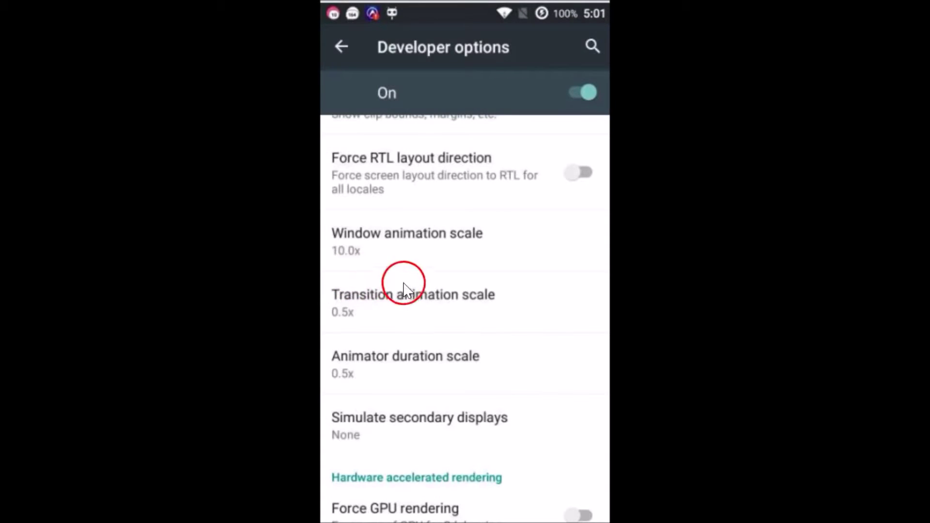
click(399, 246)
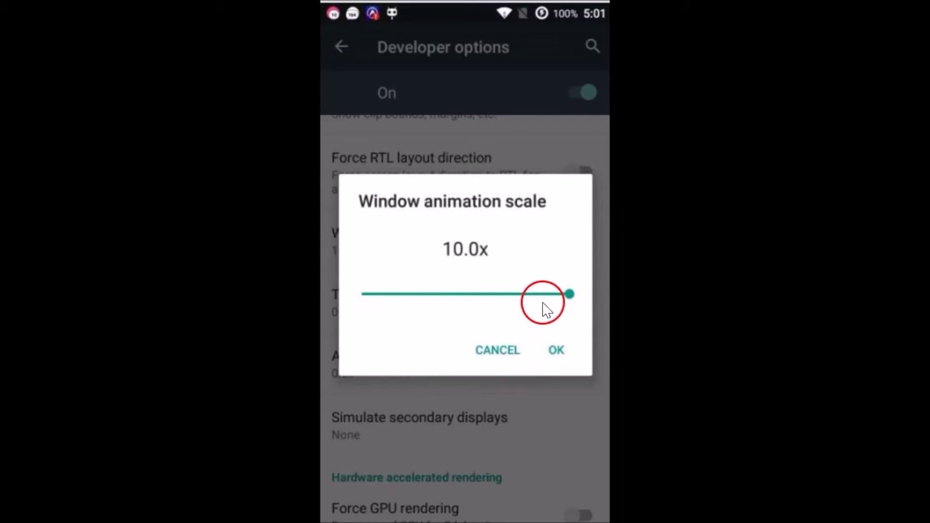
- Drag Window animation scale down to 0.0x, save it, and reopen the dialog to verify
mouse_move(571, 297)
mouse_down()
mouse_move(469, 319)
mouse_move(342, 297)
mouse_up()
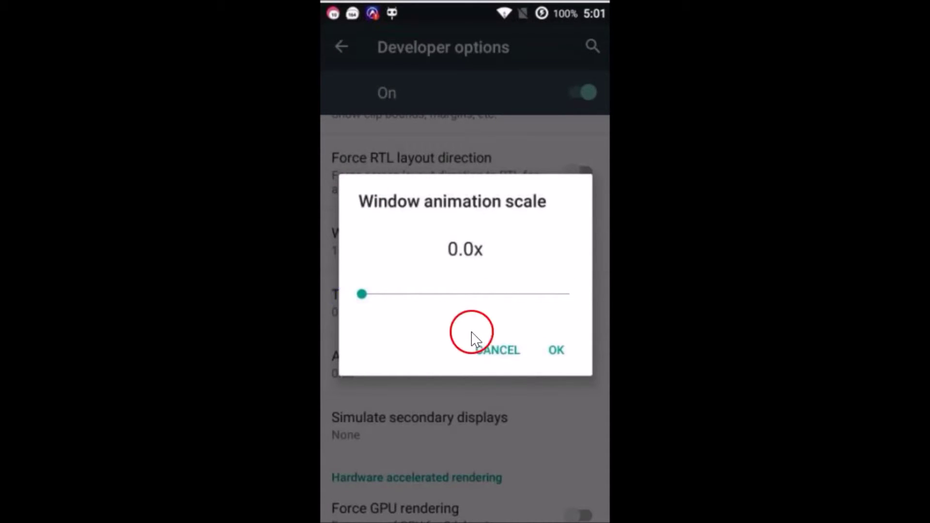
click(556, 351)
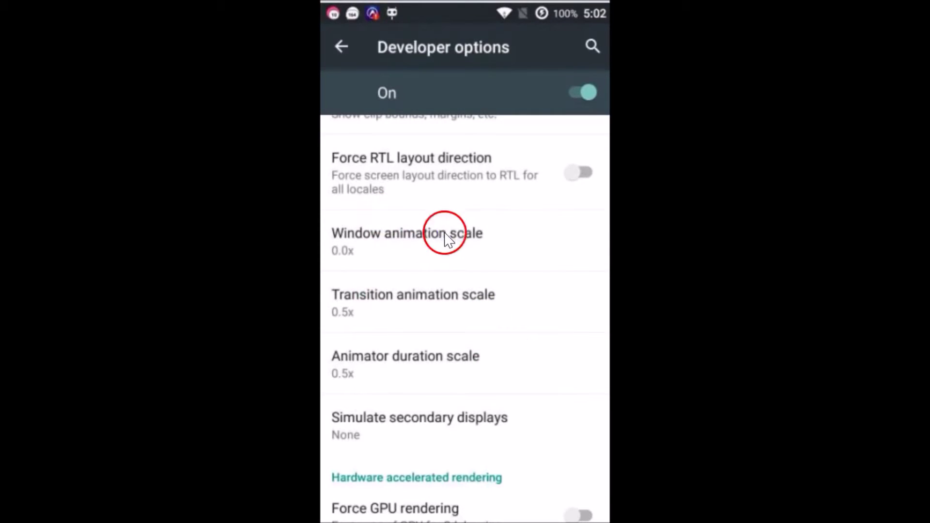
click(445, 234)
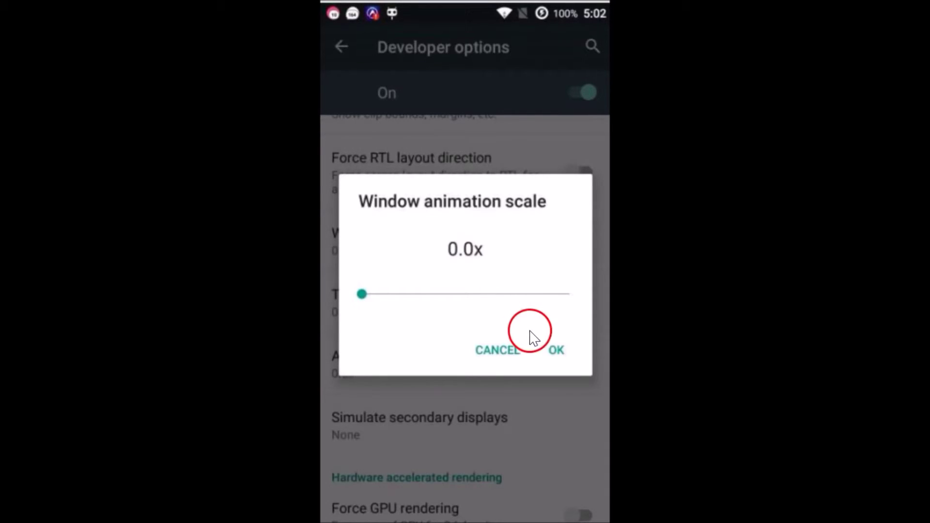
click(556, 350)
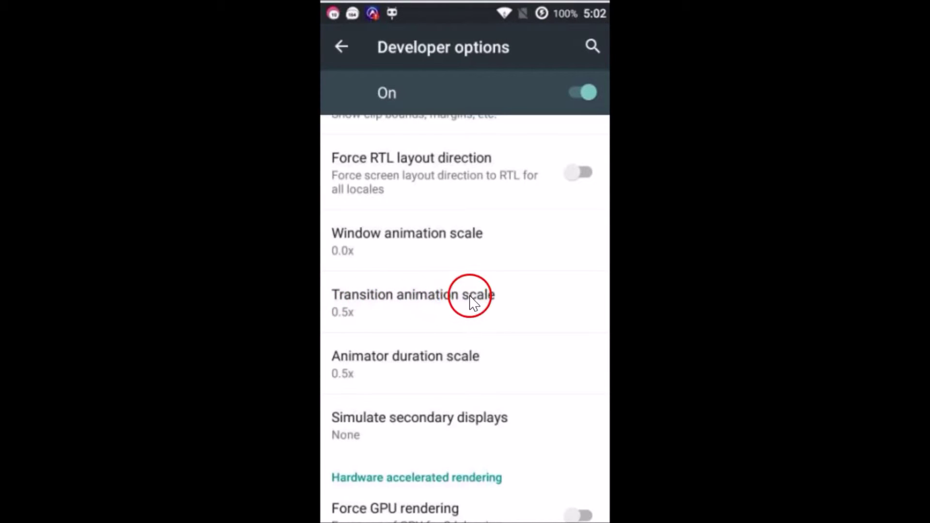
- Open Transition animation scale and drag its slider down to 0.0x
click(412, 299)
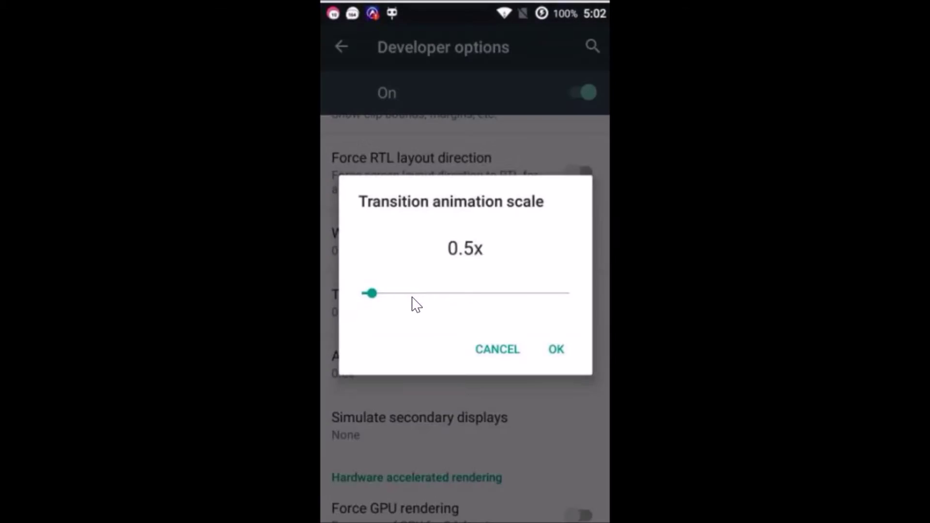
click(370, 294)
drag(371, 294, 336, 297)
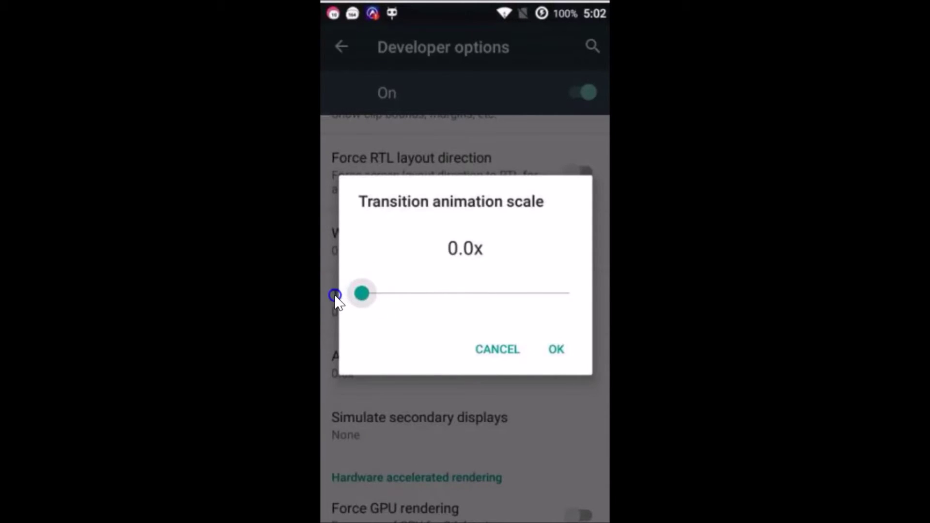
click(521, 282)
click(416, 284)
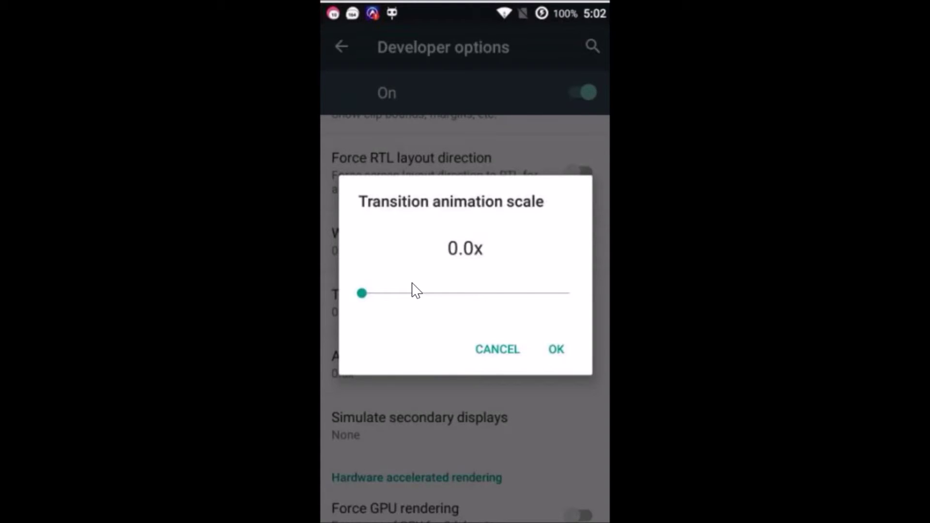
- Raise Transition animation scale to 10.0x, save it, and return to the main Settings list
click(372, 292)
drag(368, 292, 602, 294)
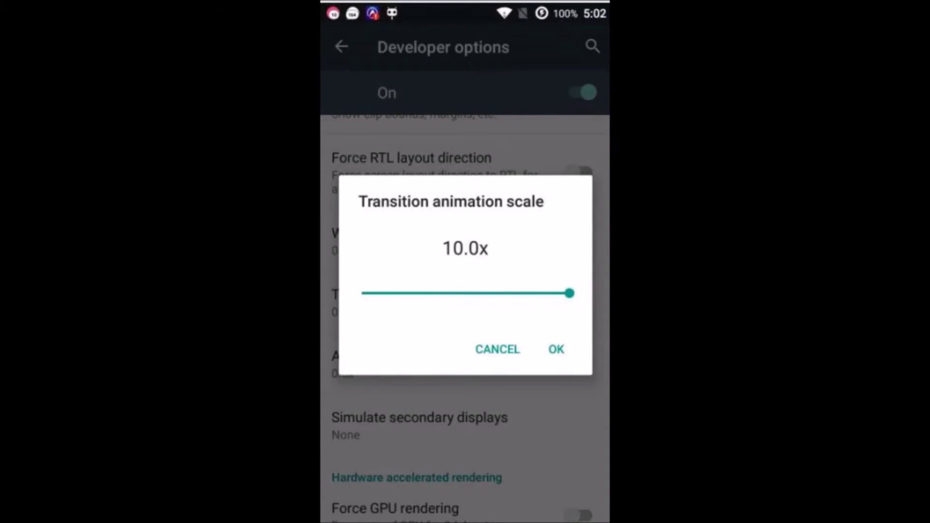
click(559, 348)
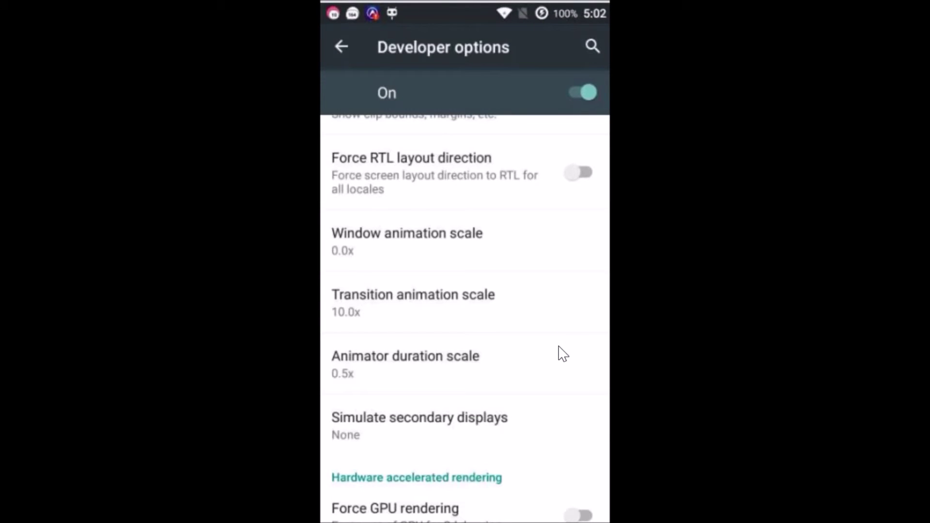
key(Escape)
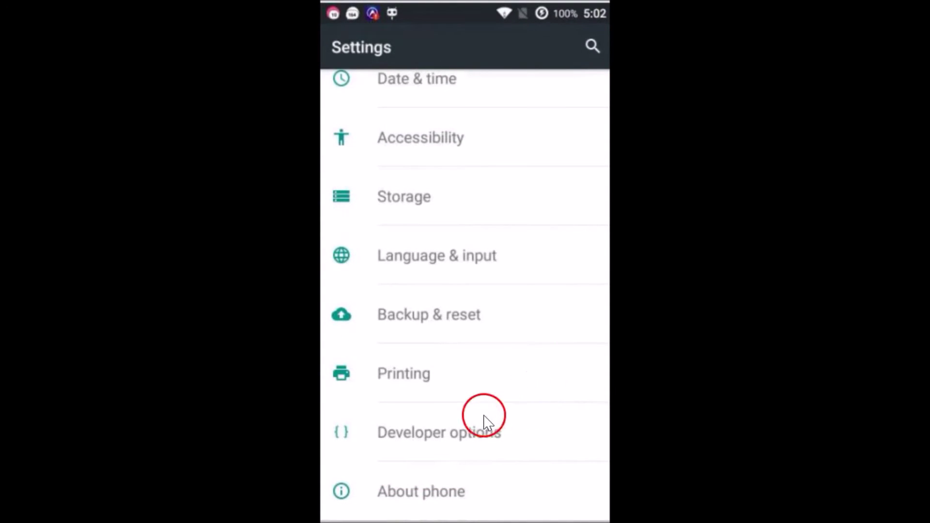
- Reopen Developer options and scroll down to the Transition animation scale entry, showing 10.0x
click(448, 427)
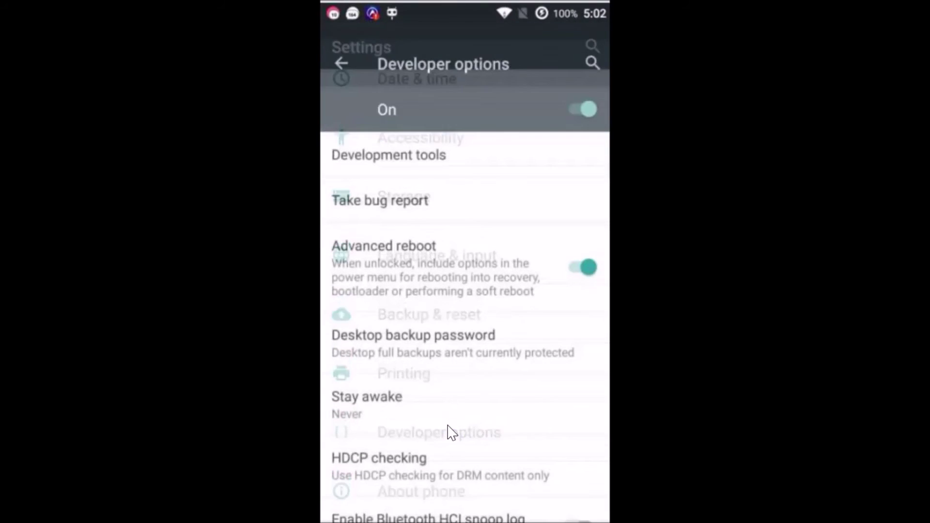
scroll(451, 432, down, 3)
scroll(450, 432, down, 3)
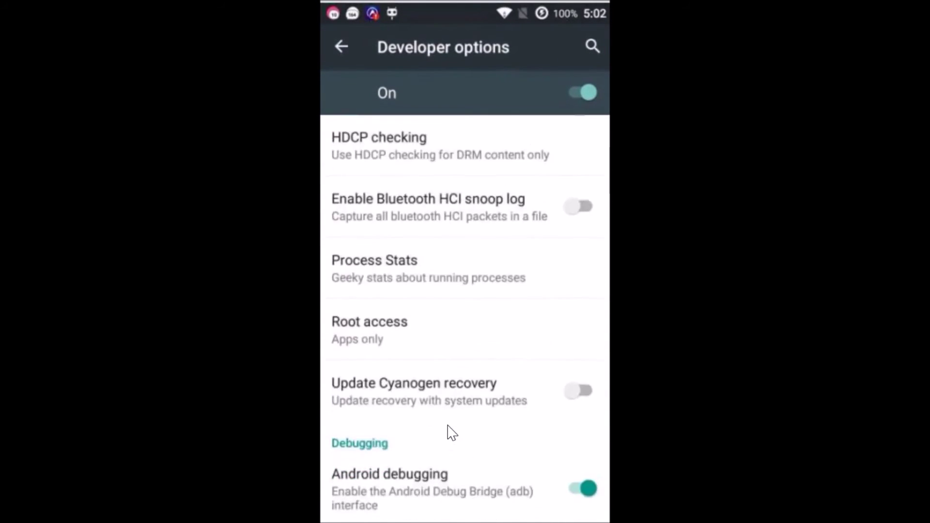
scroll(450, 432, down, 5)
scroll(451, 432, down, 5)
scroll(451, 433, down, 1)
scroll(450, 432, down, 3)
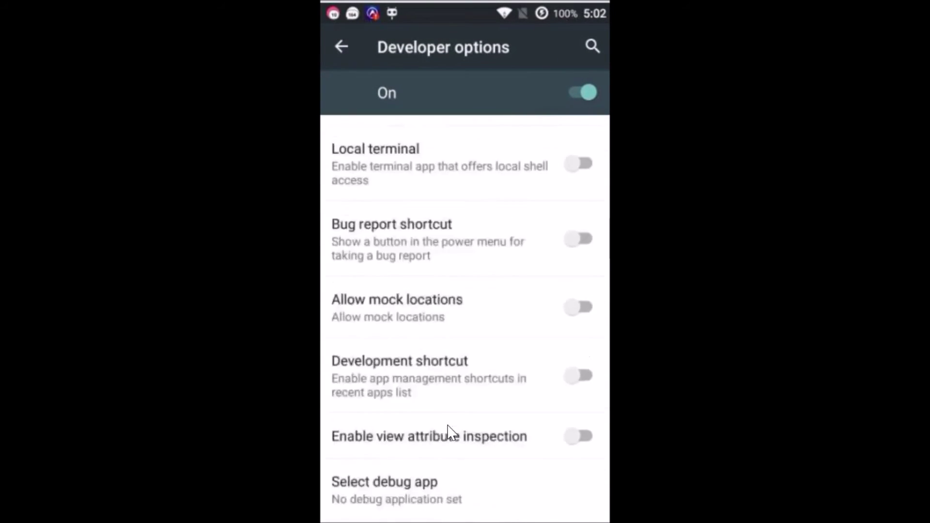
scroll(451, 433, down, 5)
scroll(451, 432, down, 4)
scroll(451, 433, down, 4)
scroll(451, 433, down, 4)
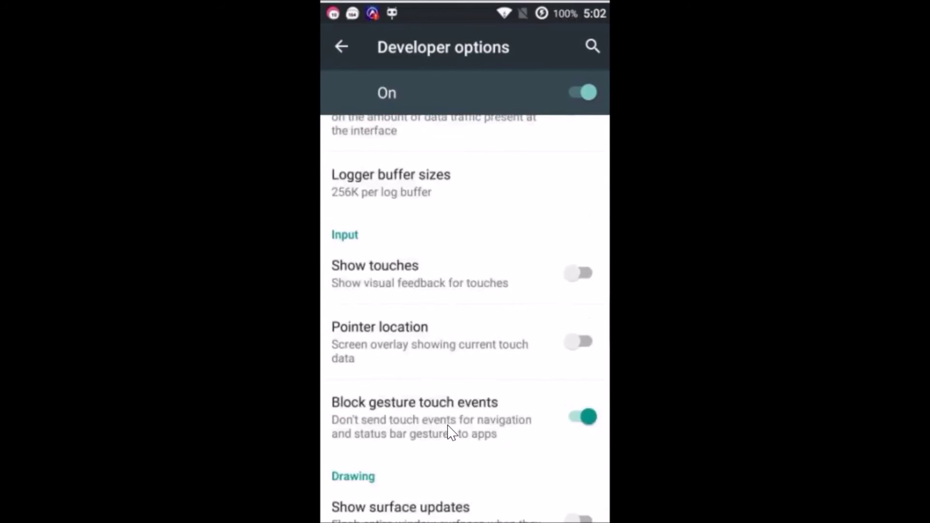
scroll(451, 433, down, 3)
scroll(450, 433, down, 2)
scroll(451, 433, down, 4)
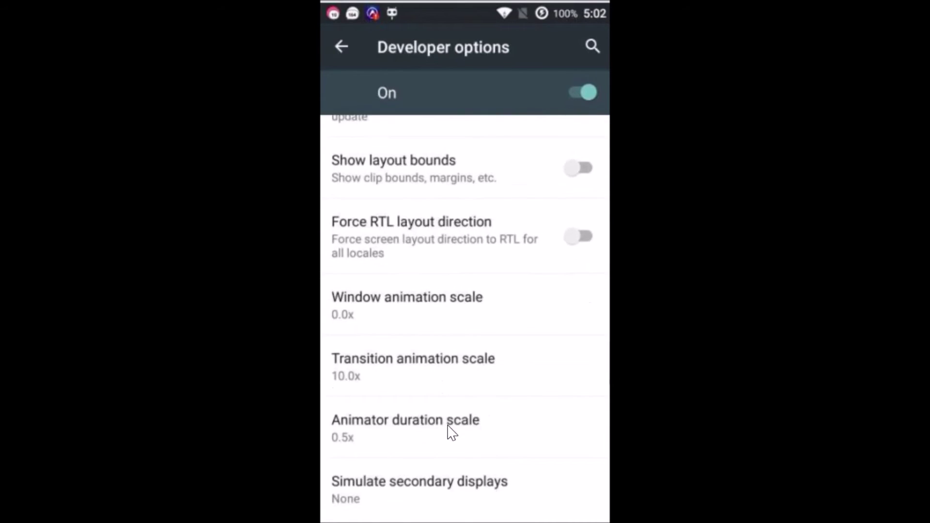
scroll(451, 432, down, 3)
scroll(450, 432, up, 1)
scroll(450, 433, up, 1)
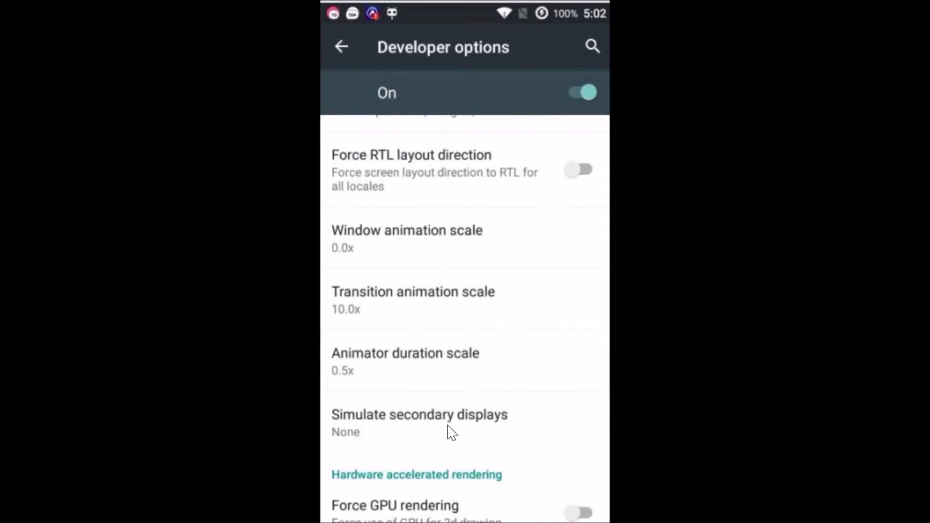
click(407, 293)
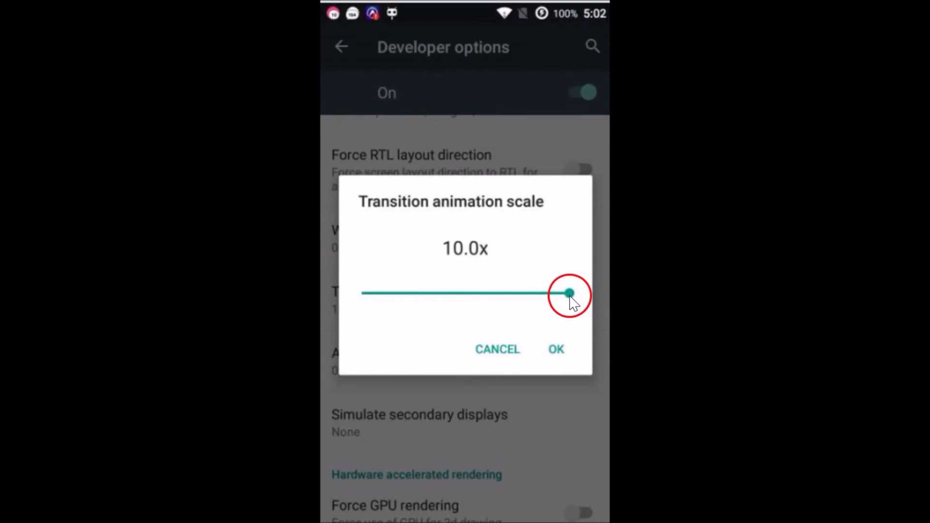
- Drag the Transition animation scale slider fully left to 0.0x and save it
drag(569, 293, 344, 303)
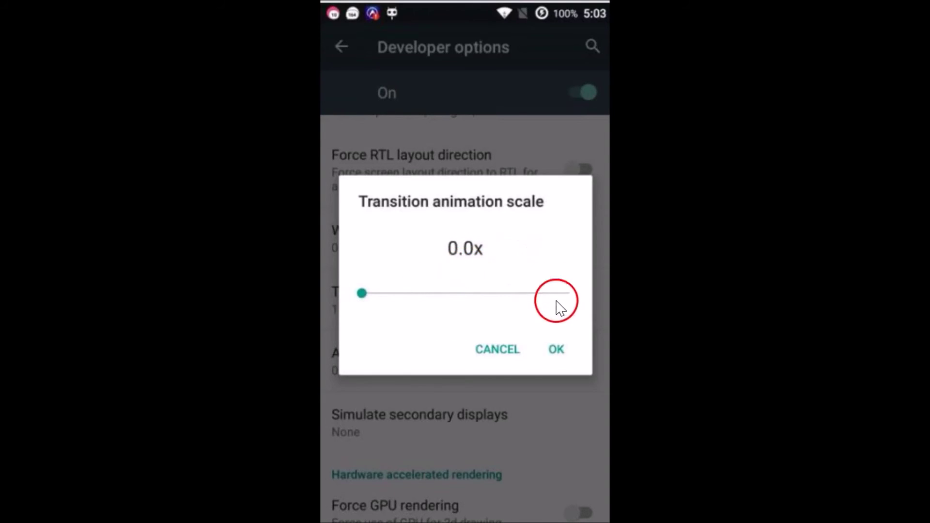
click(557, 348)
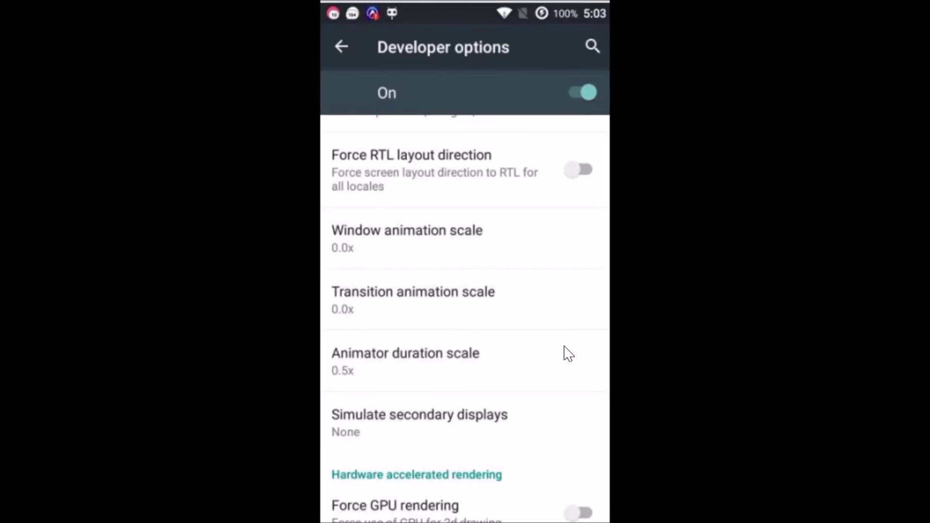